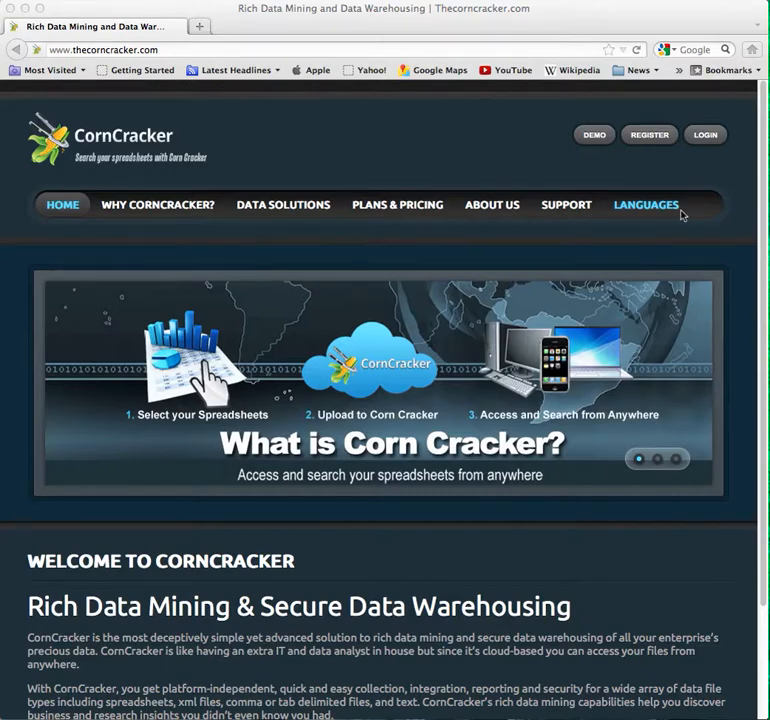
- Open the login page, switch its language to Chinese and return it to English
{"action": "left_click", "coordinate": [706, 137]}
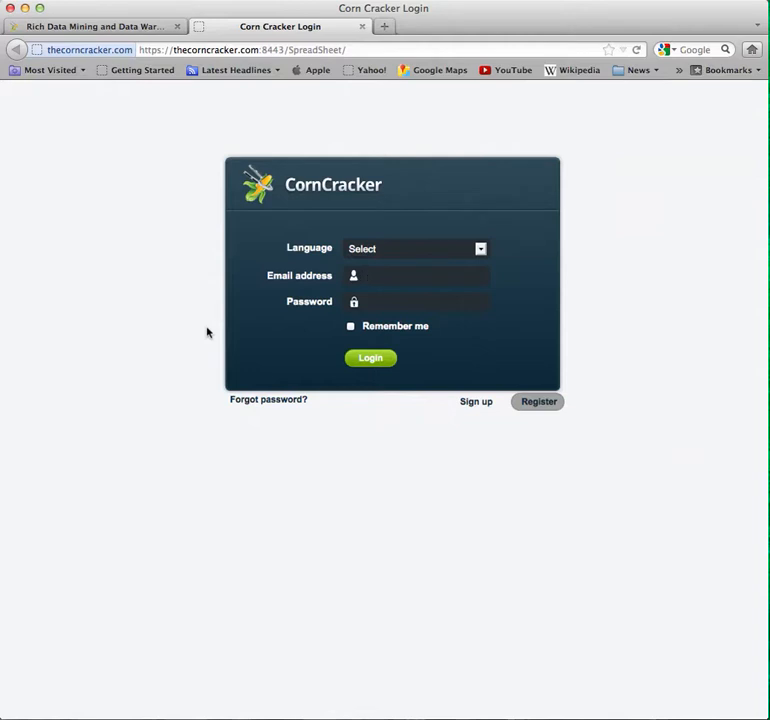
{"action": "left_click", "coordinate": [380, 252]}
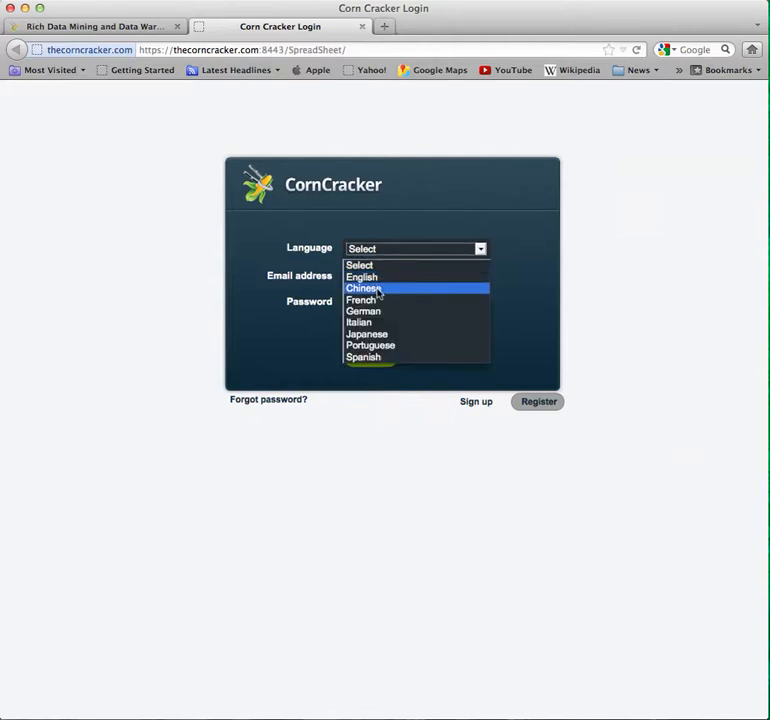
{"action": "left_click", "coordinate": [379, 290]}
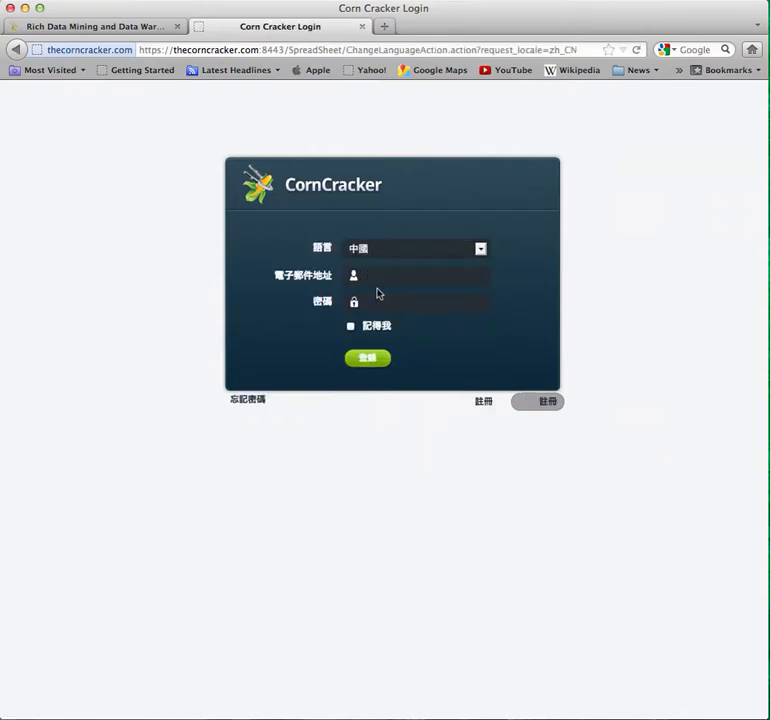
{"action": "left_click", "coordinate": [376, 253]}
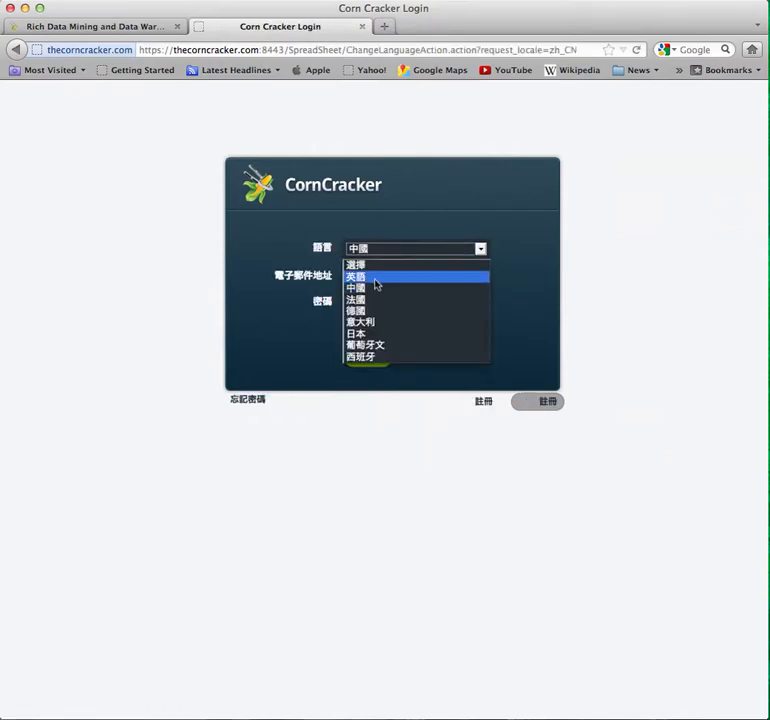
{"action": "left_click", "coordinate": [375, 276]}
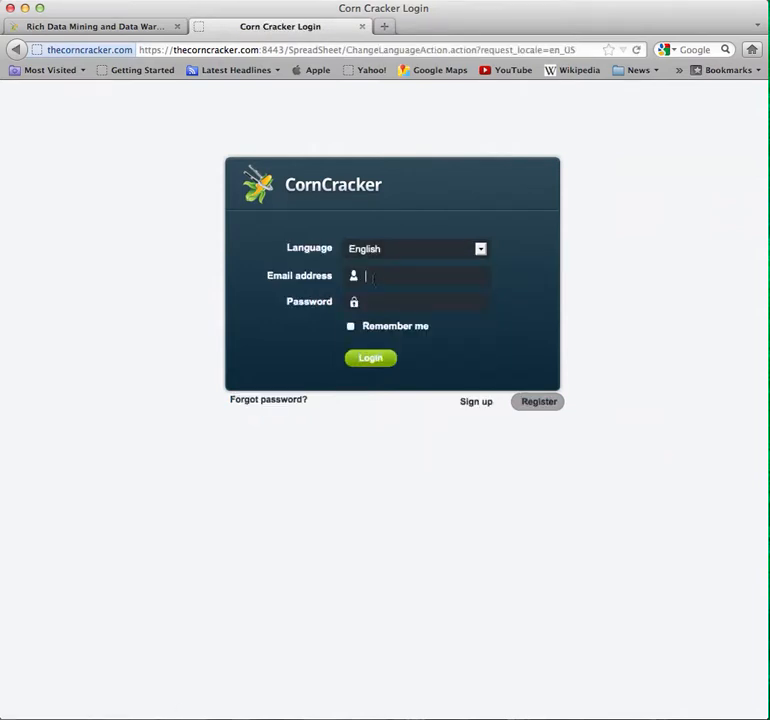
- Log in to the account using the administrator's saved email address
{"action": "left_click", "coordinate": [372, 277]}
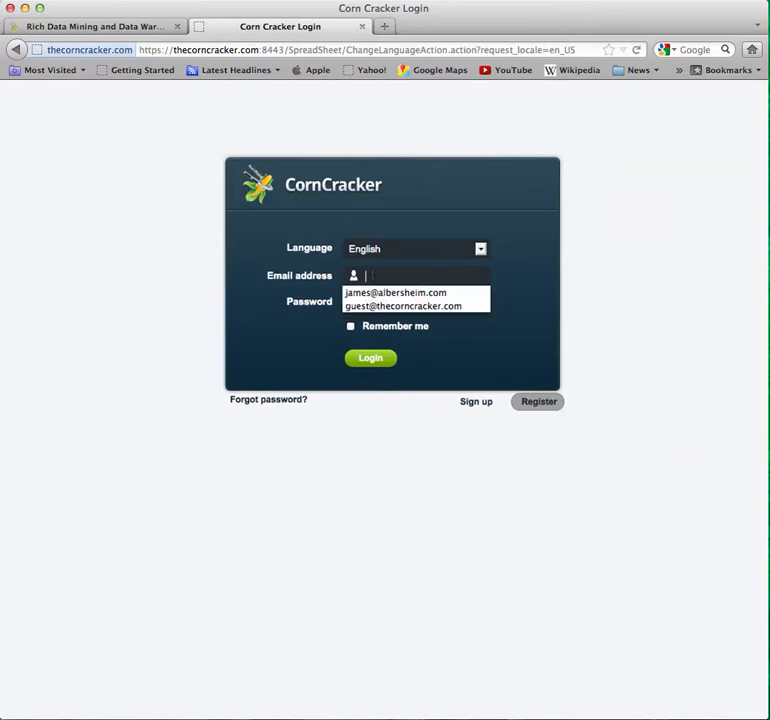
{"action": "left_click", "coordinate": [373, 293]}
{"action": "left_click", "coordinate": [370, 358]}
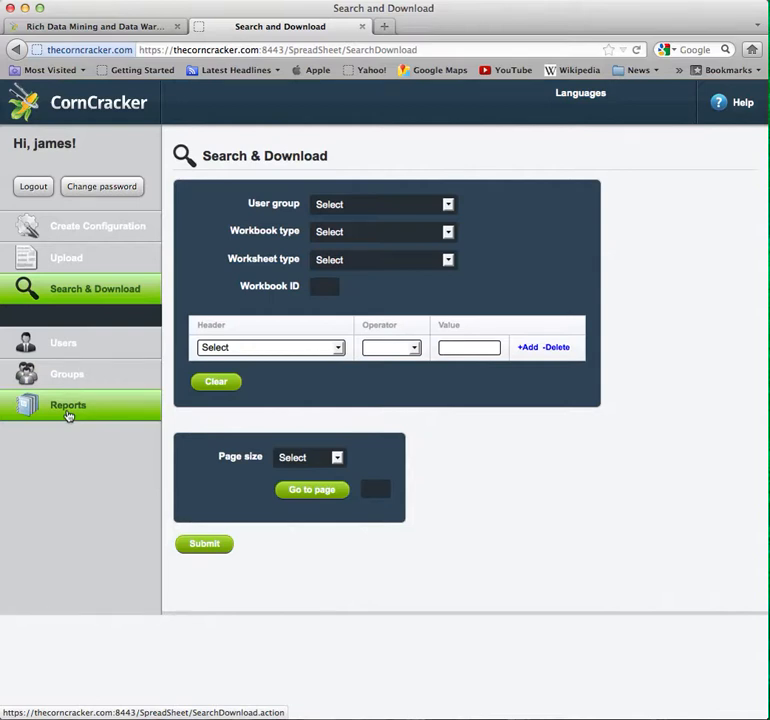
- Open the user list and submit the administrator's account for addition to the james2 group
{"action": "left_click", "coordinate": [66, 346]}
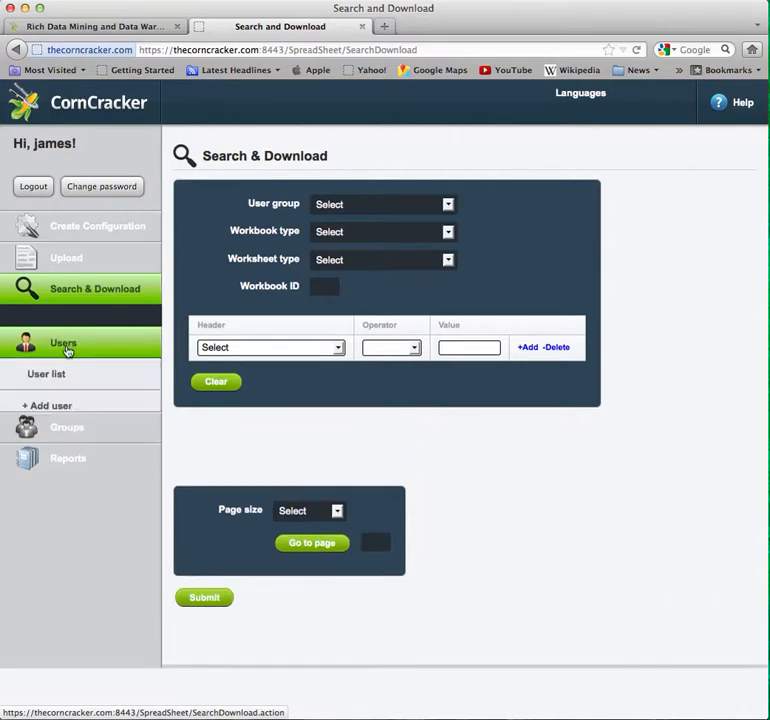
{"action": "left_click", "coordinate": [59, 375]}
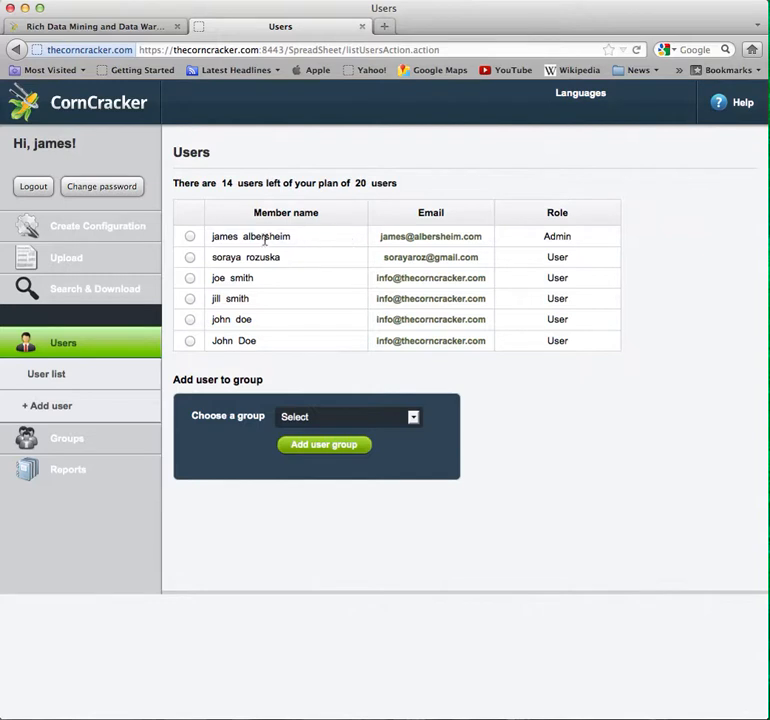
{"action": "left_click", "coordinate": [190, 237]}
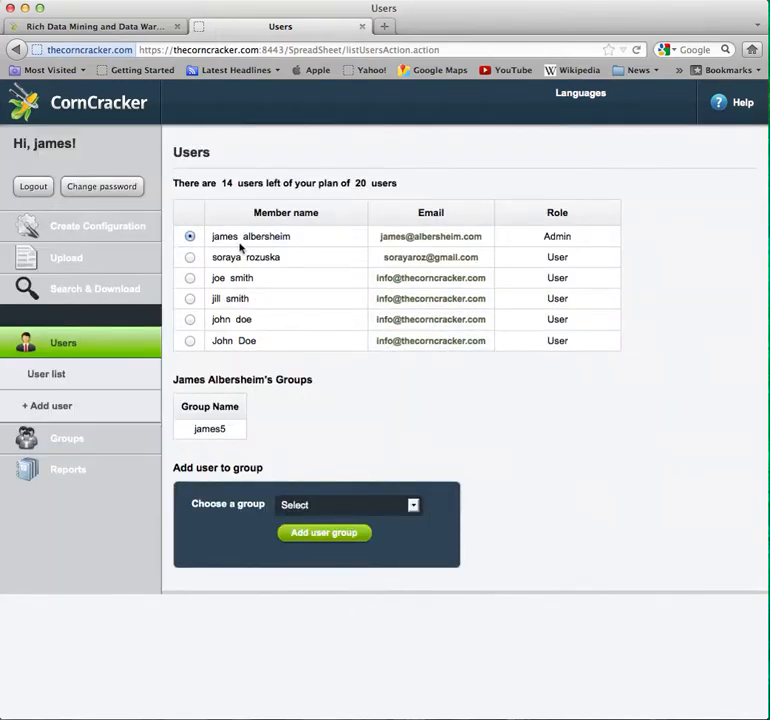
{"action": "left_click", "coordinate": [305, 511]}
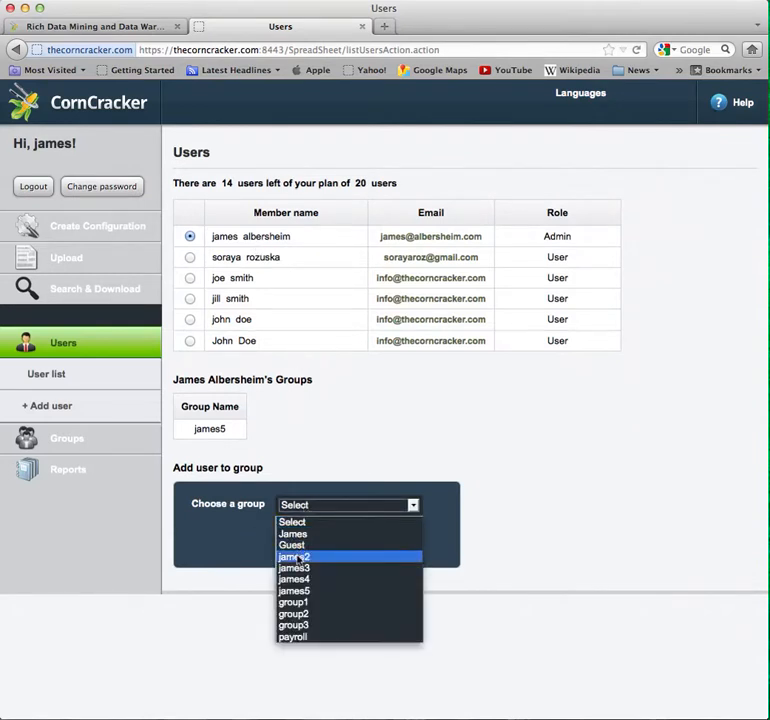
{"action": "left_click", "coordinate": [298, 558]}
{"action": "left_click", "coordinate": [304, 536]}
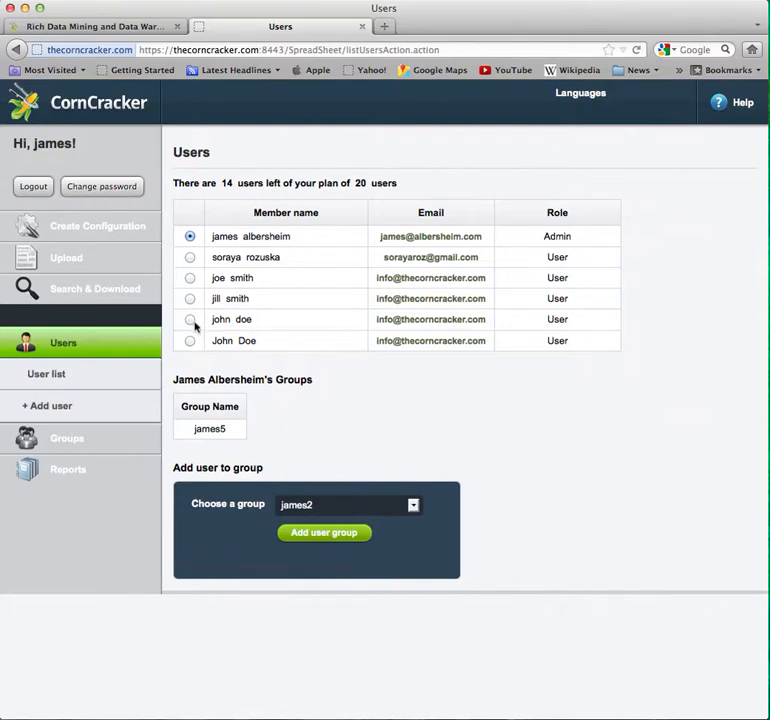
- Start a new user and fill in the person's first name, last name and email address
{"action": "left_click", "coordinate": [52, 410]}
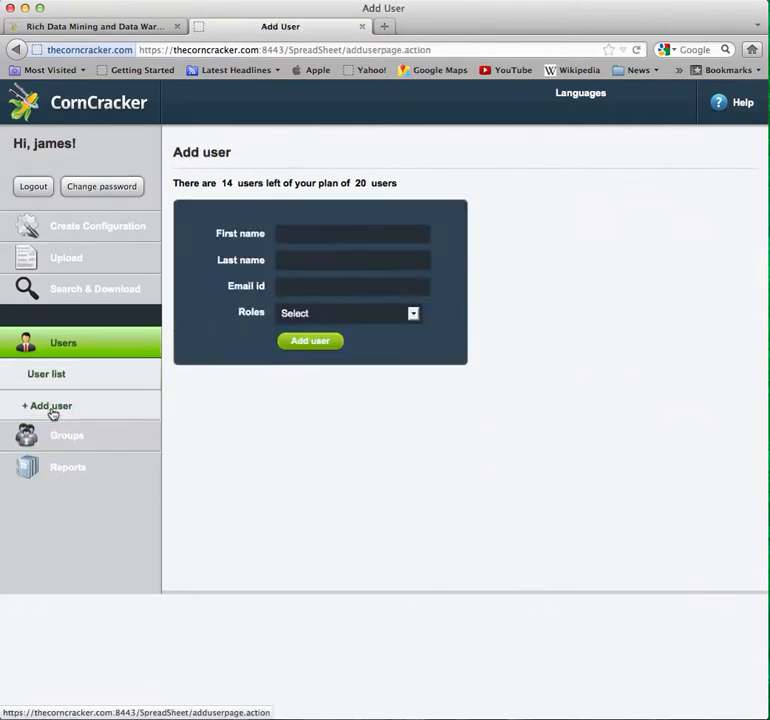
{"action": "left_click", "coordinate": [307, 235]}
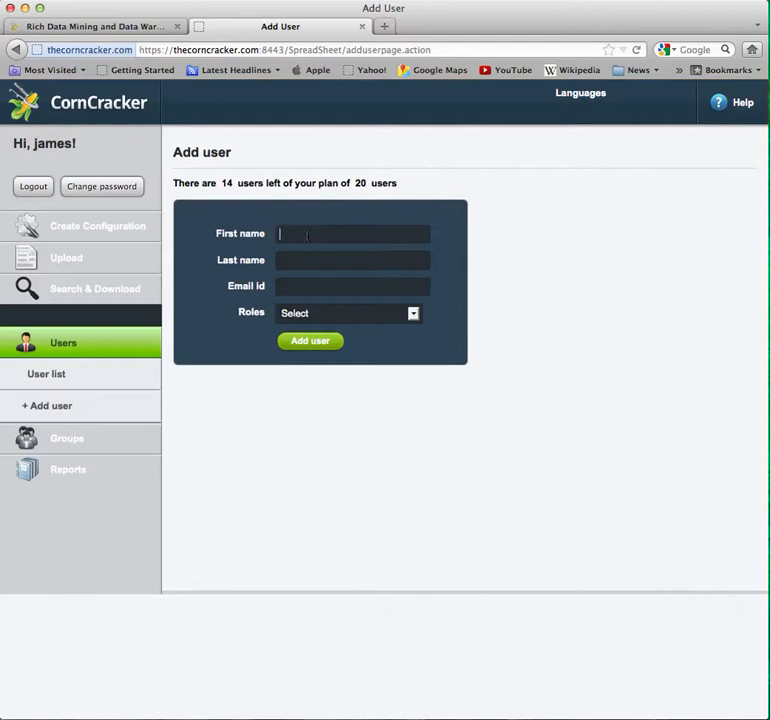
{"action": "type", "text": "H"}
{"action": "key", "text": "BackSpace"}
{"action": "type", "text": "John"}
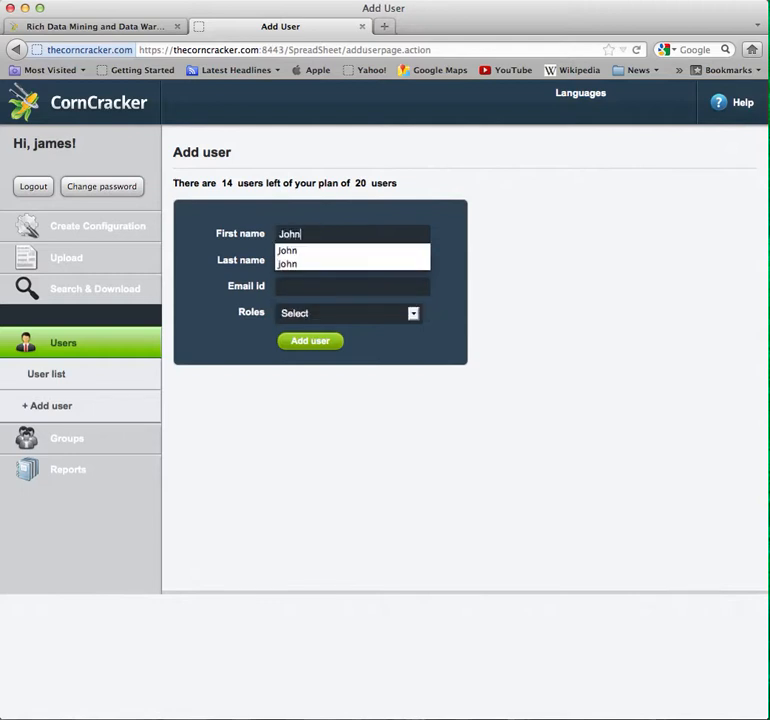
{"action": "key", "text": "Tab"}
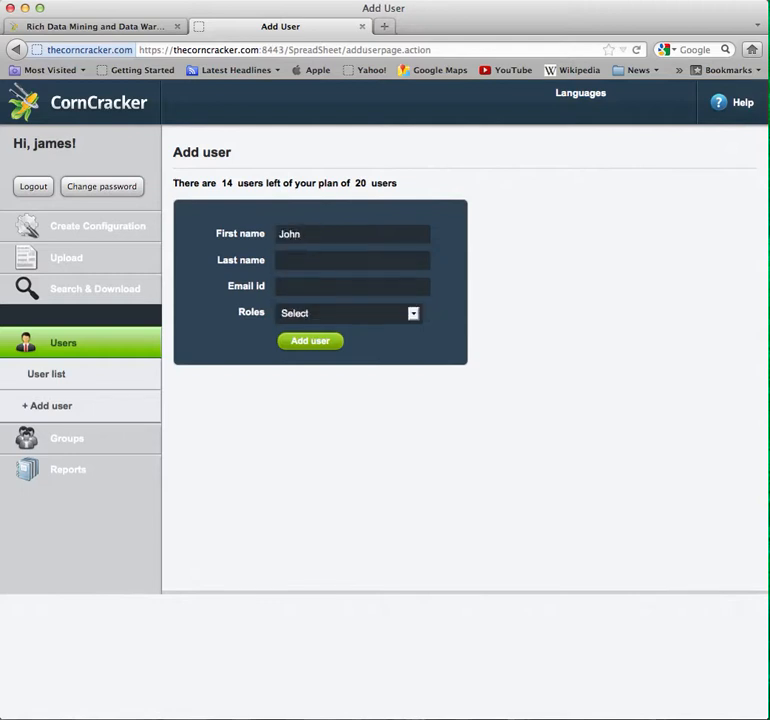
{"action": "type", "text": "Smith"}
{"action": "key", "text": "Tab"}
{"action": "type", "text": "info"}
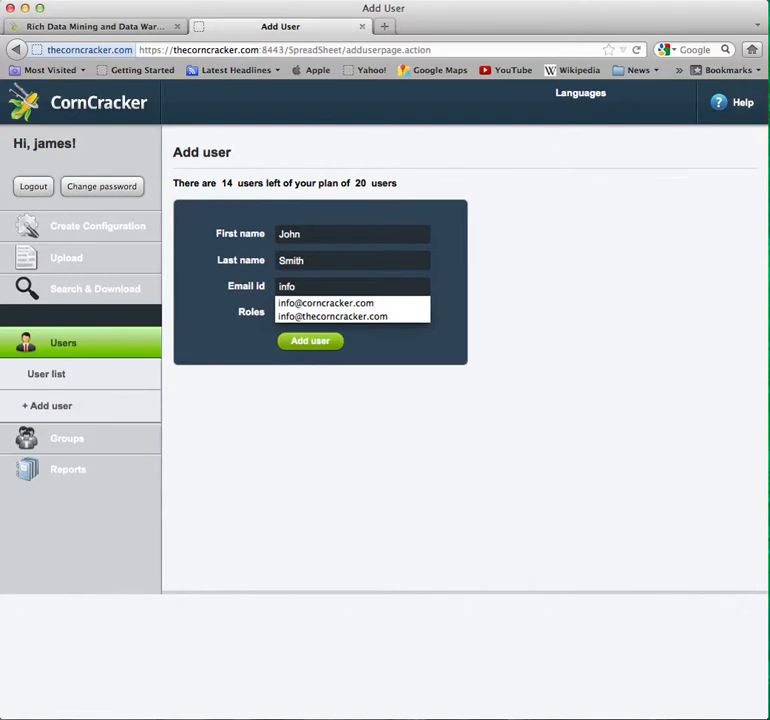
{"action": "left_click", "coordinate": [322, 317]}
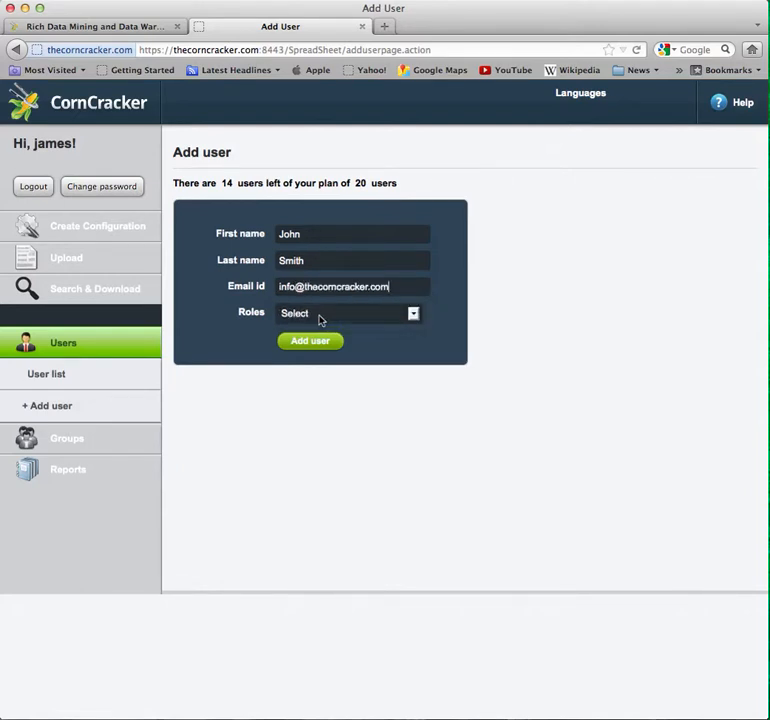
- Assign the User role to the new person and submit the new user
{"action": "left_click", "coordinate": [321, 316]}
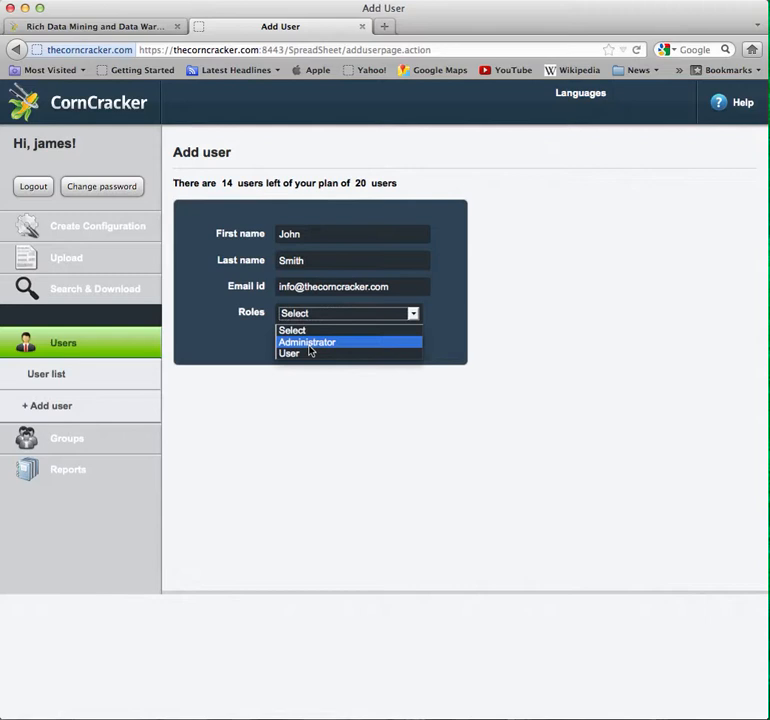
{"action": "left_click", "coordinate": [311, 354]}
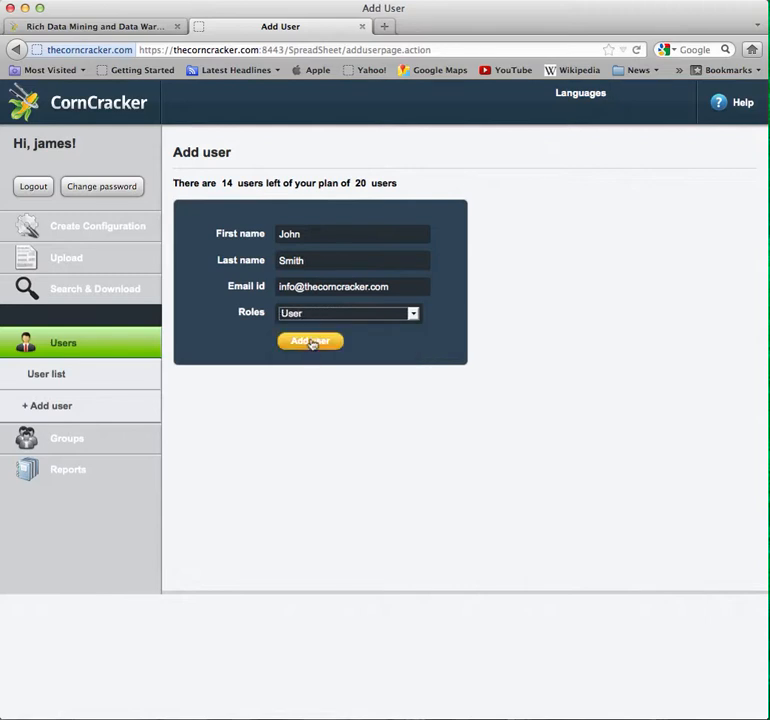
{"action": "left_click", "coordinate": [311, 342]}
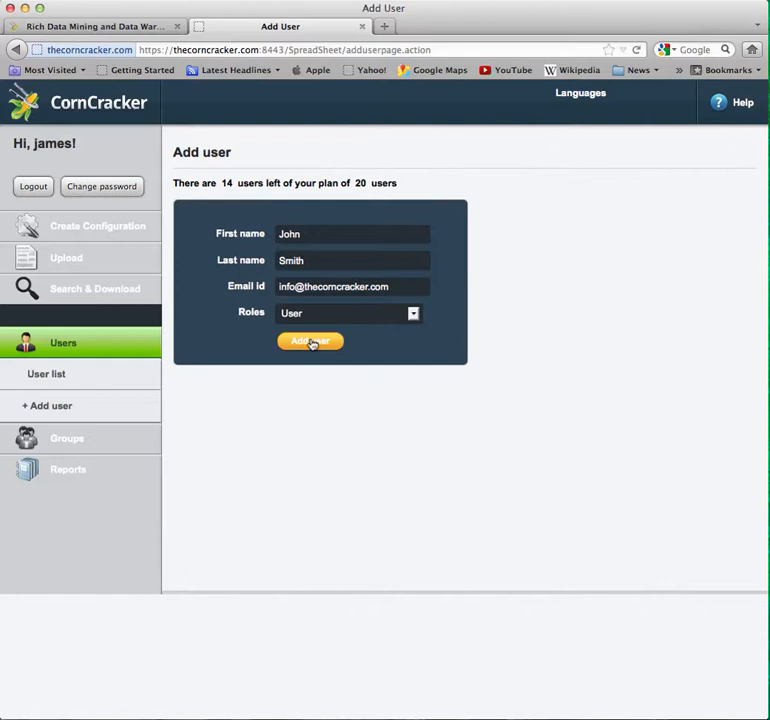
- Return to the user list and add the newly created user to the james2 group
{"action": "left_click", "coordinate": [56, 378]}
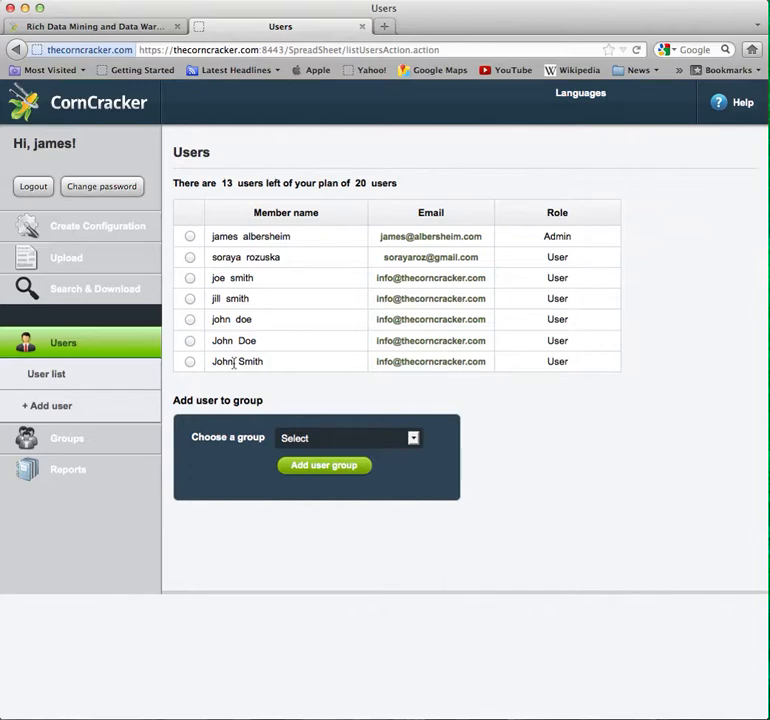
{"action": "left_click", "coordinate": [191, 365]}
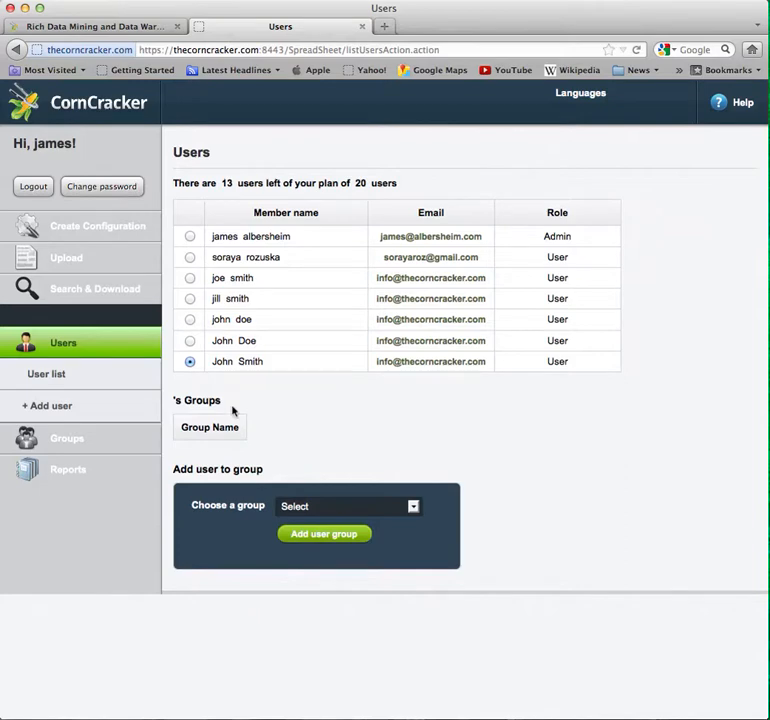
{"action": "left_click", "coordinate": [310, 507]}
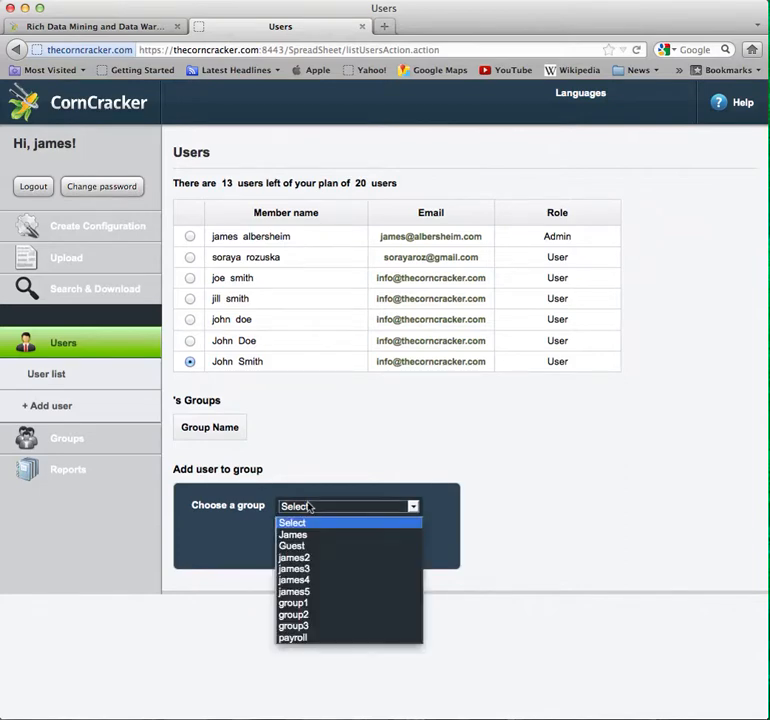
{"action": "left_click", "coordinate": [299, 560]}
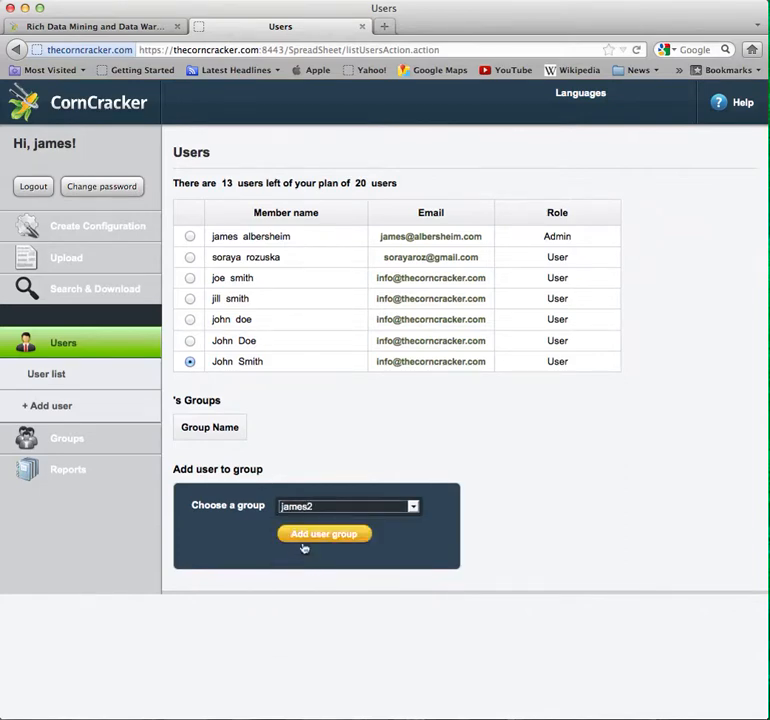
{"action": "left_click", "coordinate": [306, 538]}
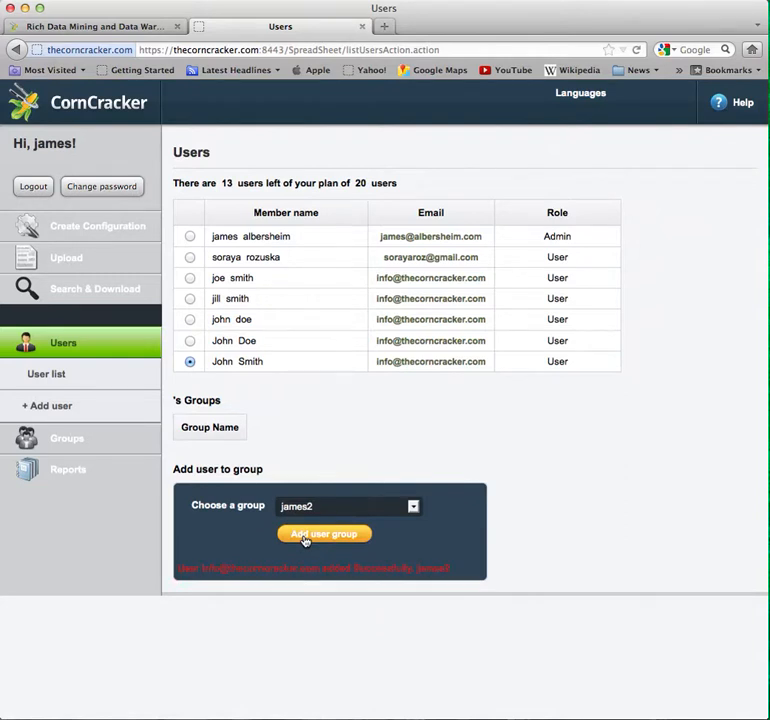
- Check the group memberships of the administrator and the new user, and view the group list
{"action": "left_click", "coordinate": [191, 238]}
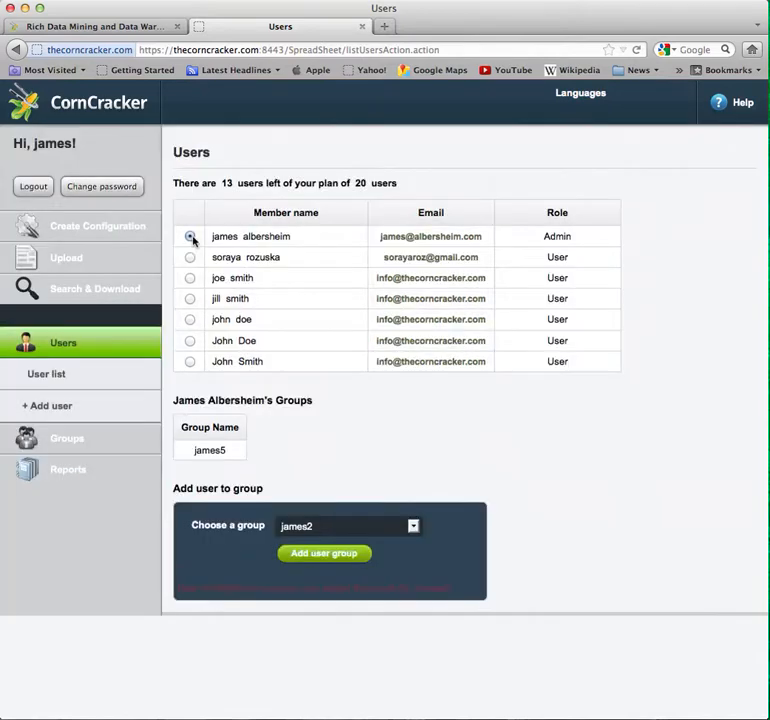
{"action": "left_click", "coordinate": [191, 362]}
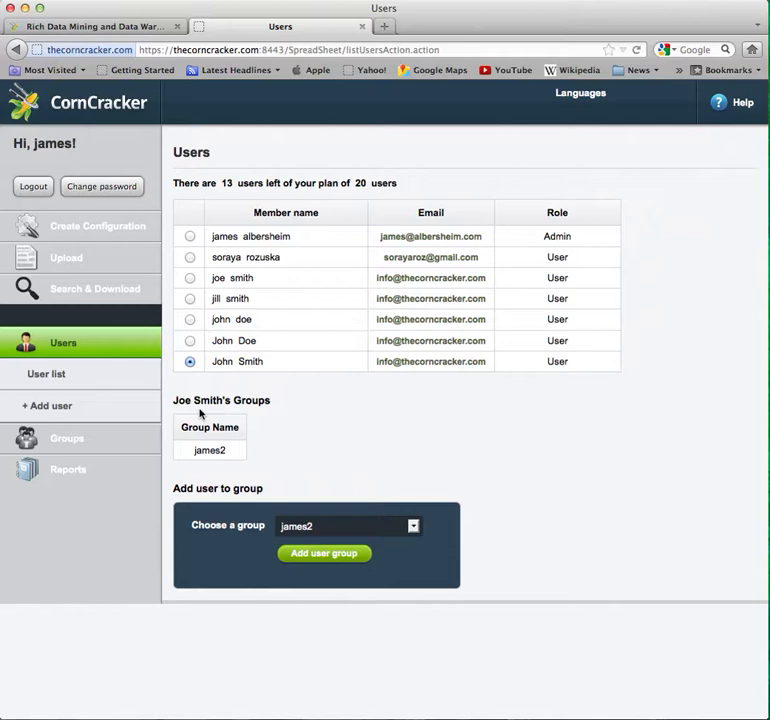
{"action": "left_click", "coordinate": [57, 442]}
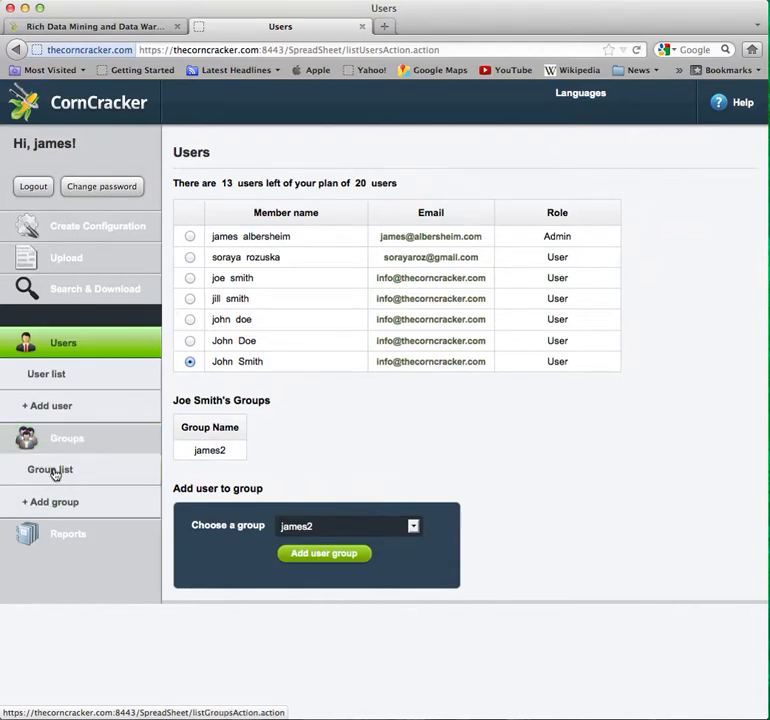
{"action": "left_click", "coordinate": [55, 469]}
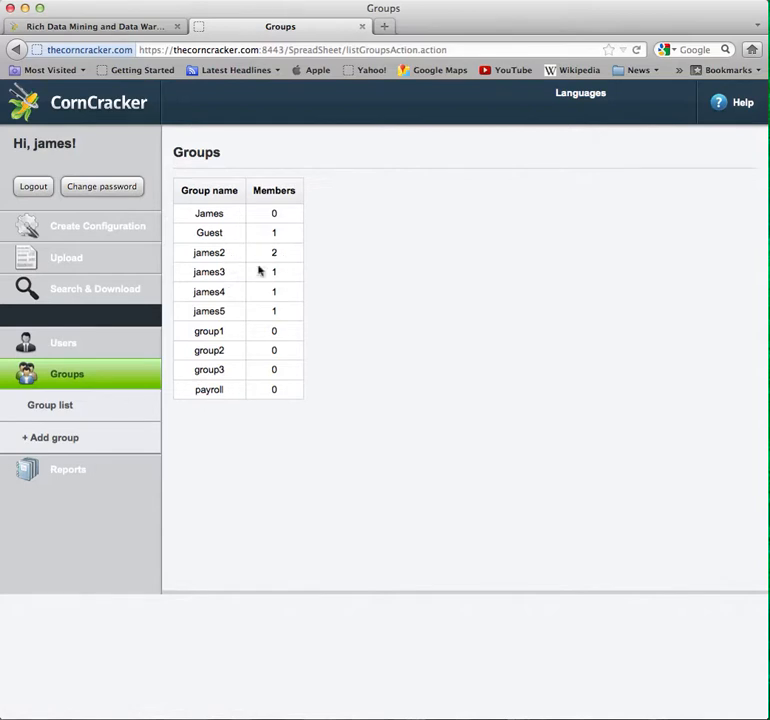
- Create a user group with the name and description newgroup, and check for it in the group list
{"action": "left_click", "coordinate": [44, 440]}
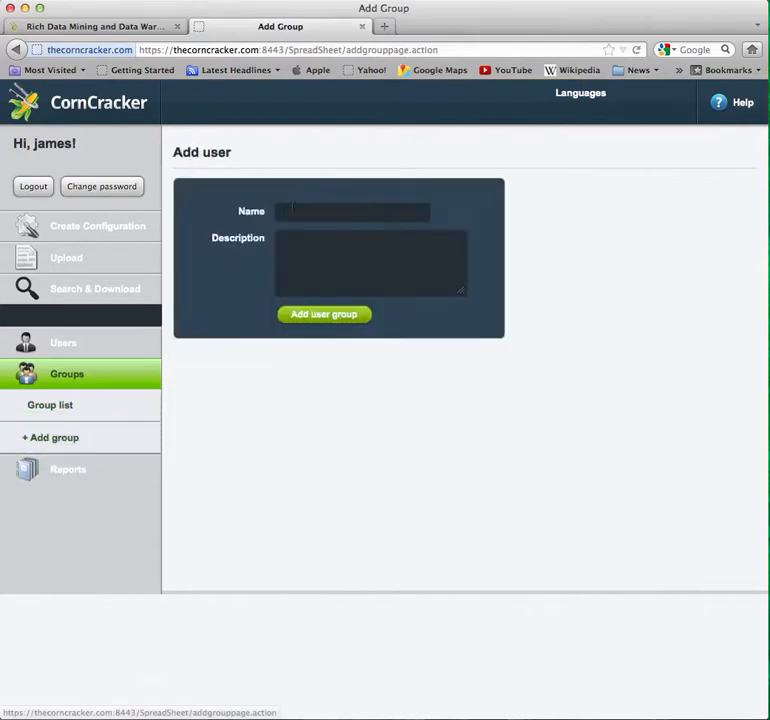
{"action": "type", "text": "ne"}
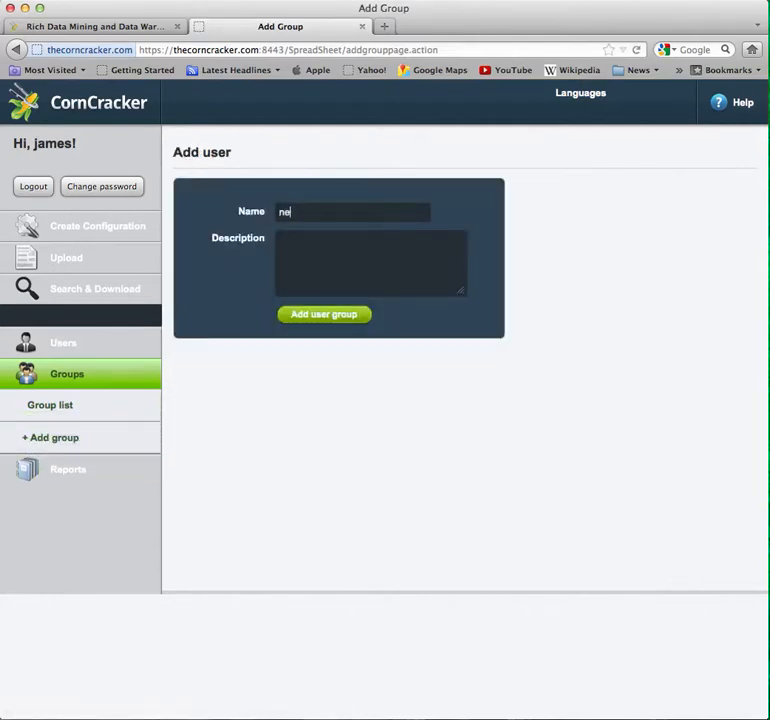
{"action": "type", "text": "wgroup"}
{"action": "key", "text": "Tab"}
{"action": "type", "text": "newgroup"}
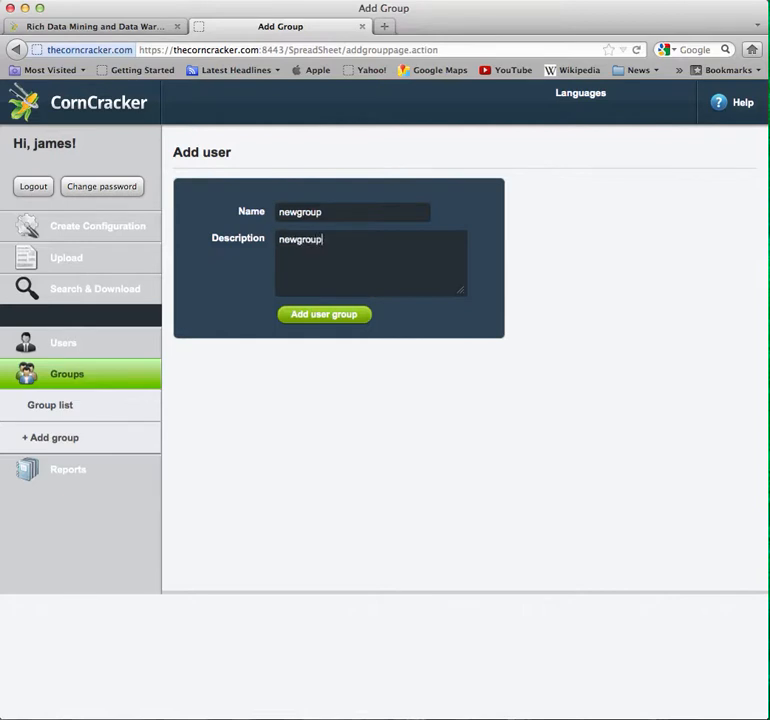
{"action": "left_click", "coordinate": [303, 321]}
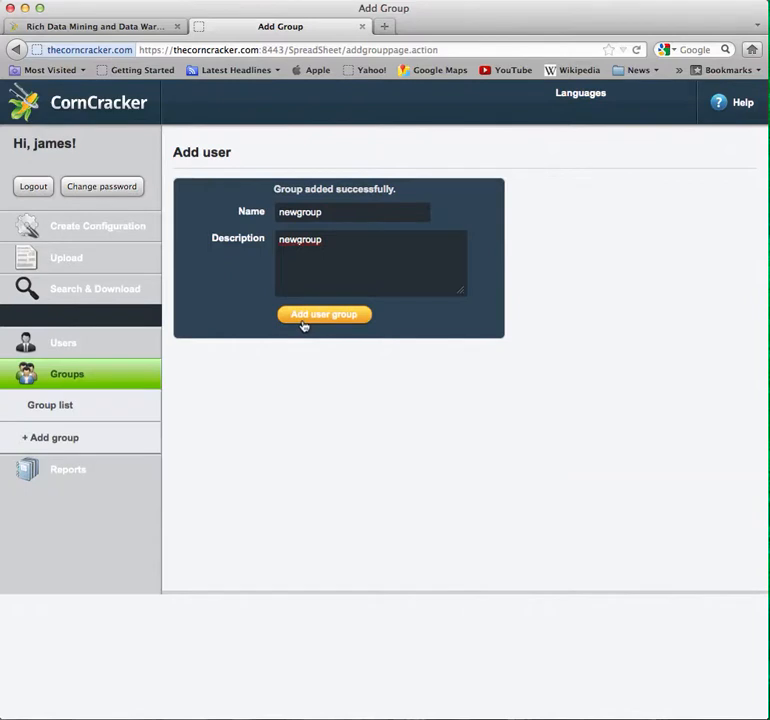
{"action": "left_click", "coordinate": [46, 407]}
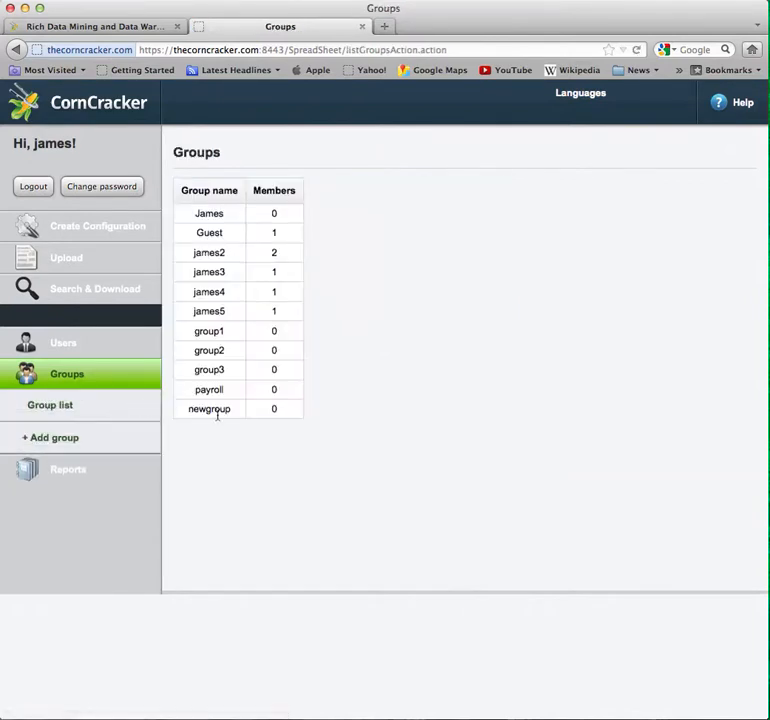
- Open the revisions report and retrieve the revisions for workbook ID 92
{"action": "left_click", "coordinate": [60, 469]}
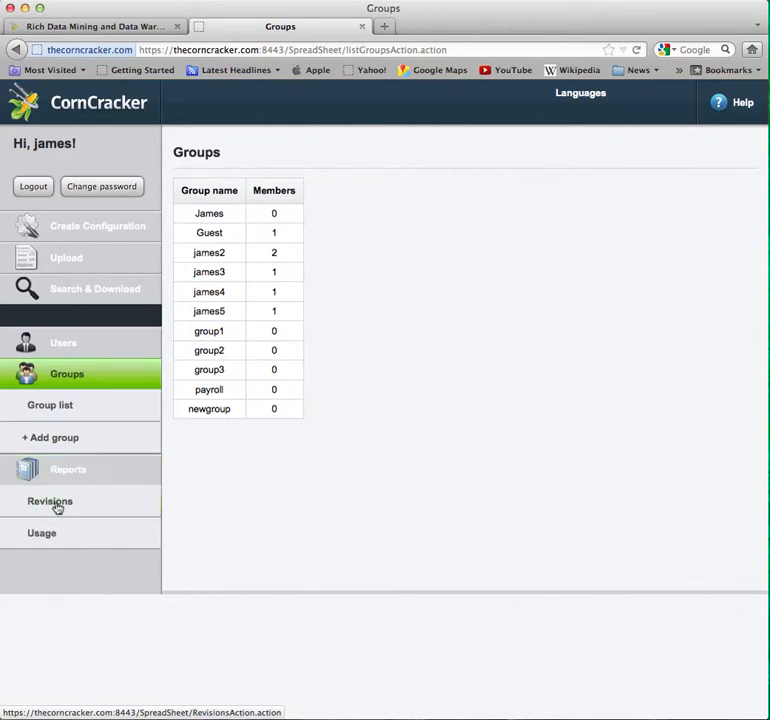
{"action": "left_click", "coordinate": [55, 503]}
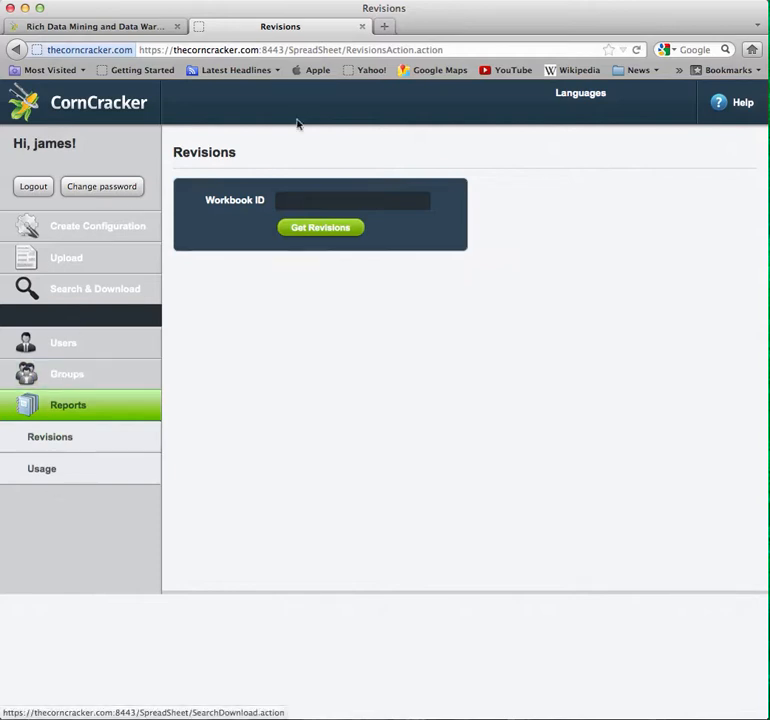
{"action": "left_click", "coordinate": [313, 202]}
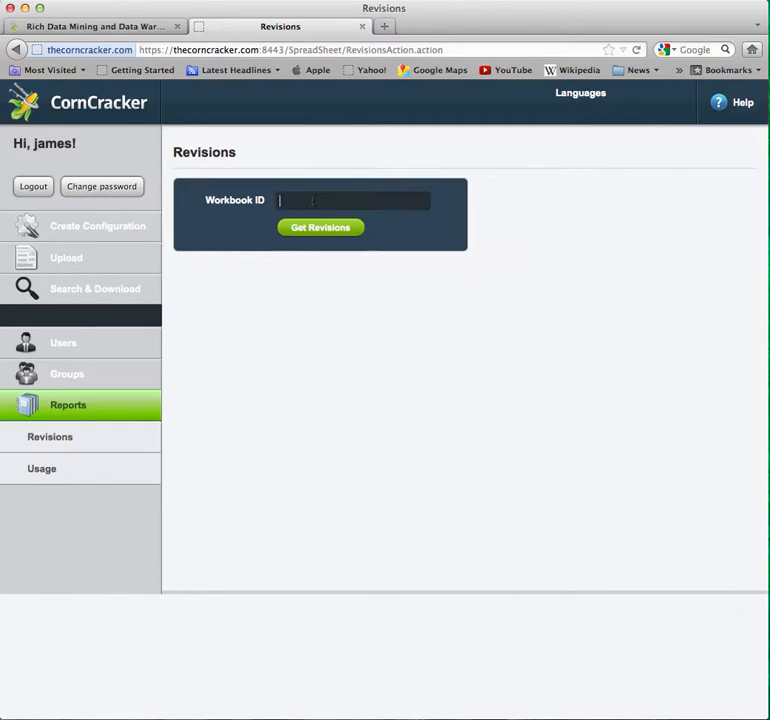
{"action": "type", "text": "9"}
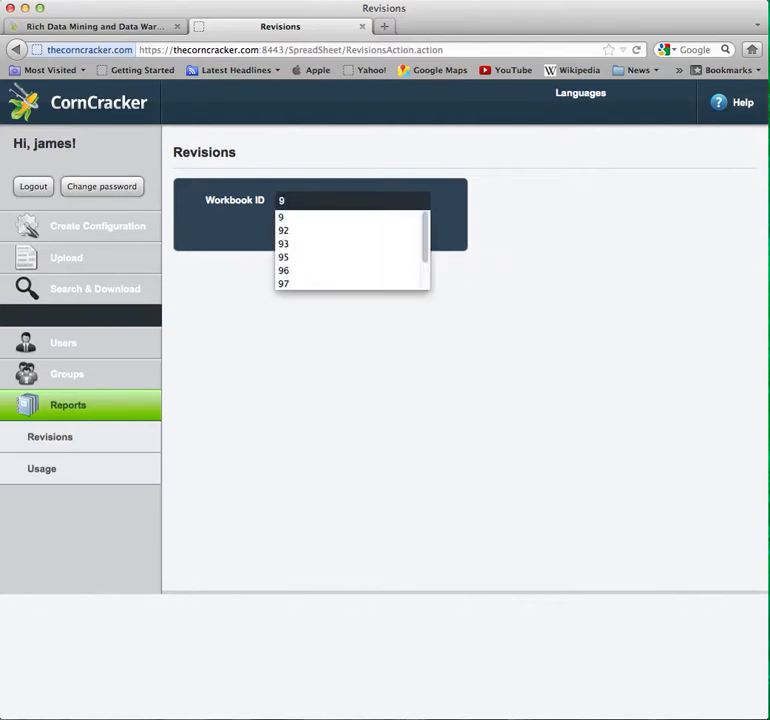
{"action": "left_click", "coordinate": [301, 232]}
{"action": "left_click", "coordinate": [303, 232]}
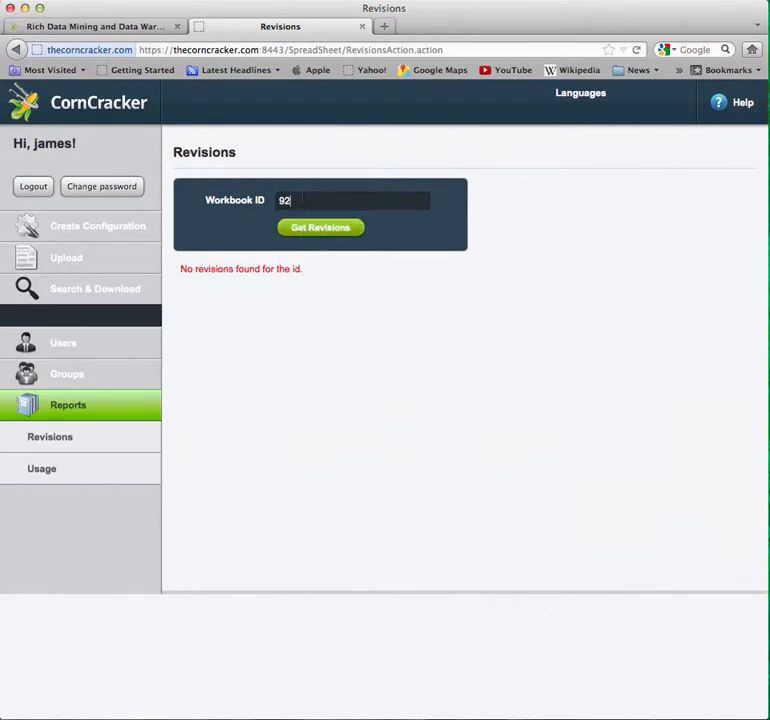
- Retrieve the revisions for workbook ID 94, and open the usage report
{"action": "key", "text": "BackSpace"}
{"action": "type", "text": "4"}
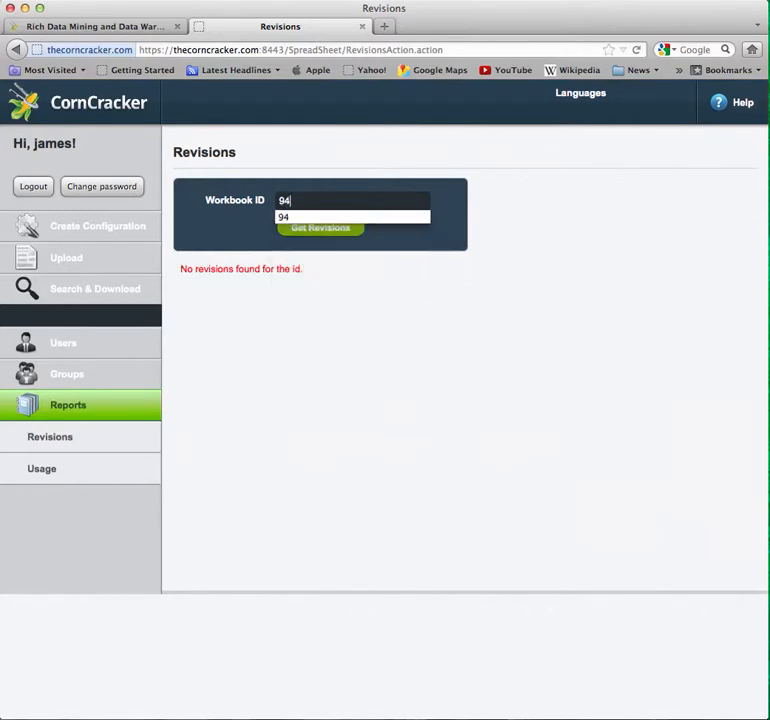
{"action": "left_click", "coordinate": [309, 232]}
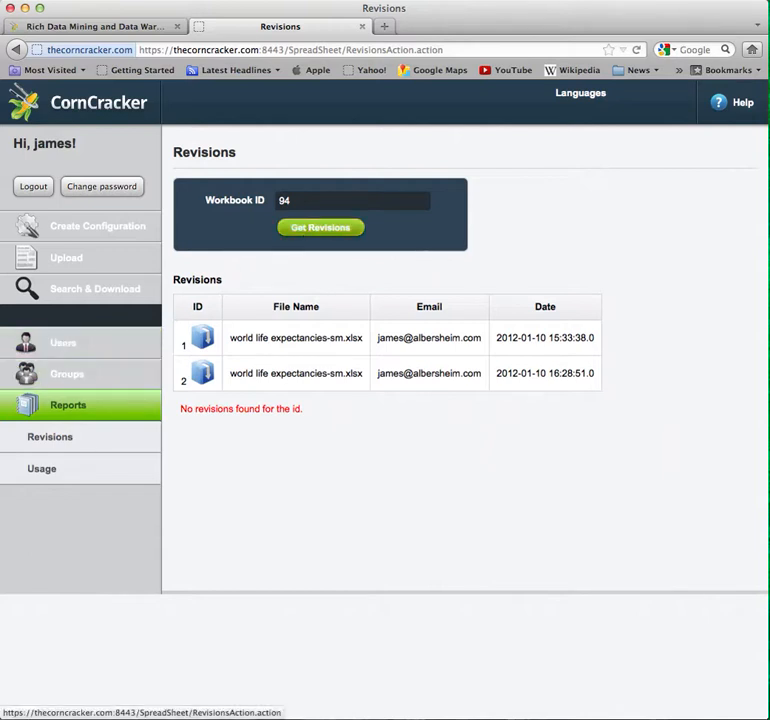
{"action": "left_click", "coordinate": [48, 471]}
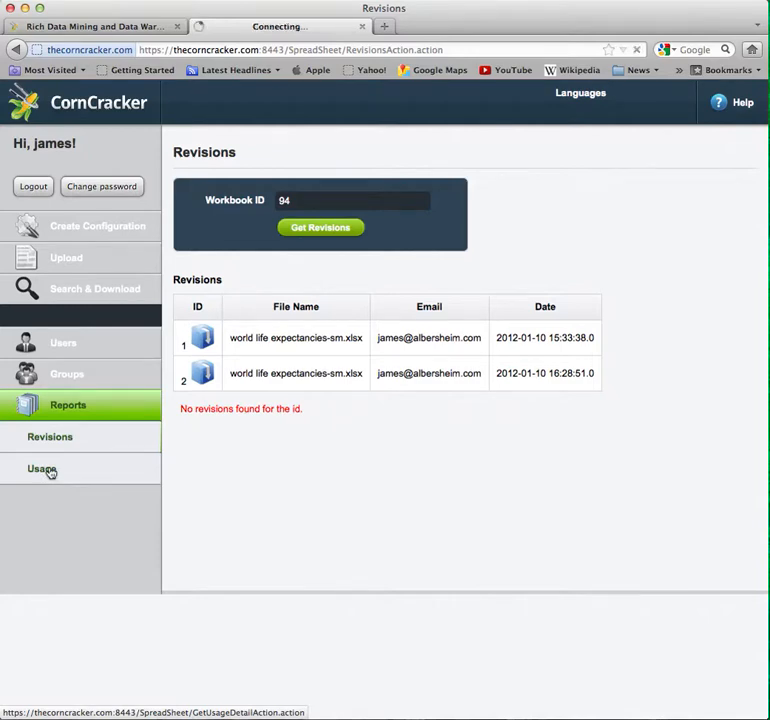